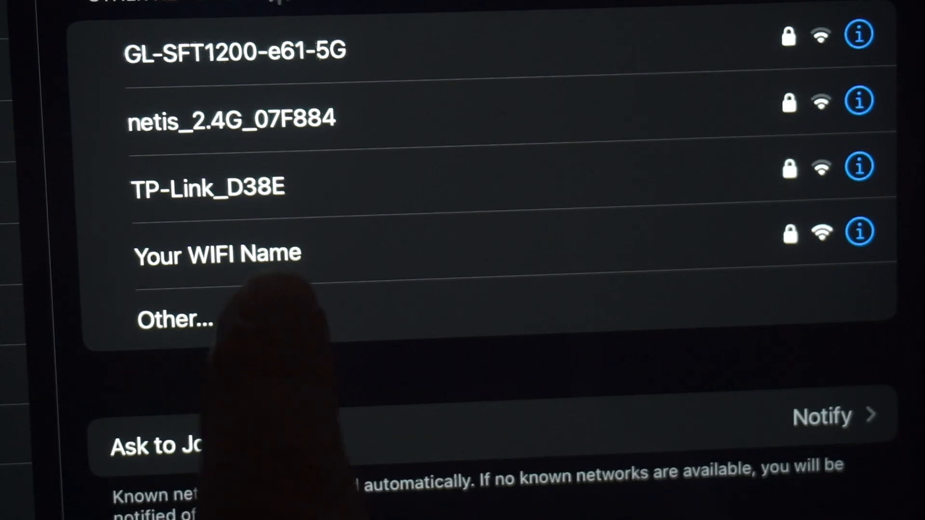
# - Join the iPad to the 'Your WIFI Name' network with its password
pyautogui.click(289, 243)
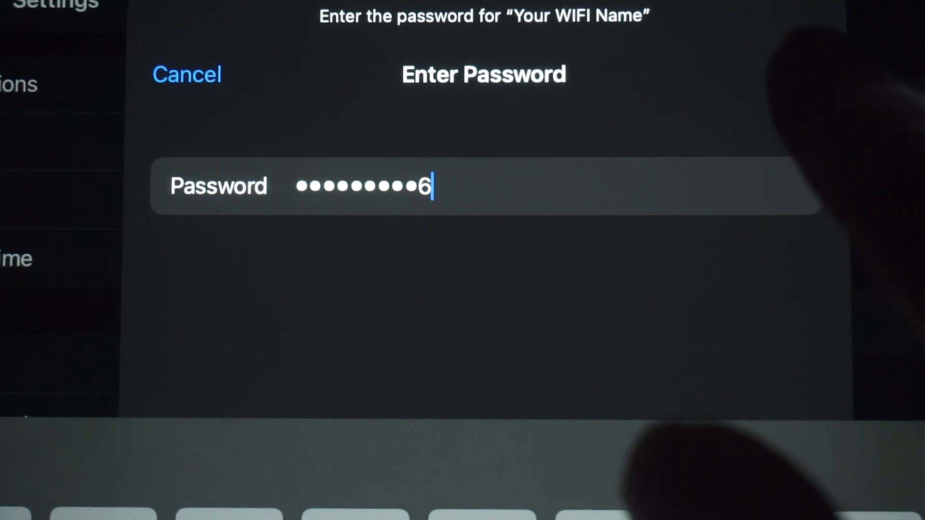
pyautogui.click(797, 73)
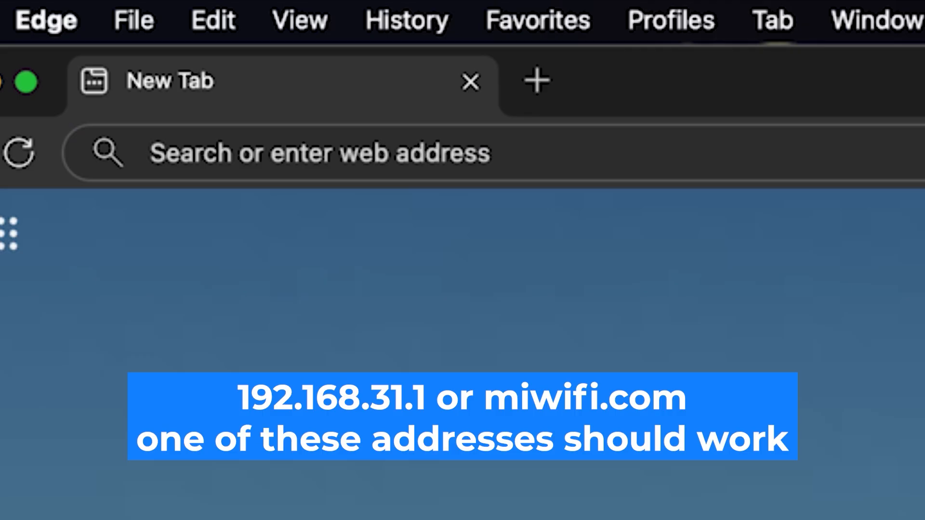
# - Load the router's admin page at 192.168.1.1 in Edge
pyautogui.click(472, 155)
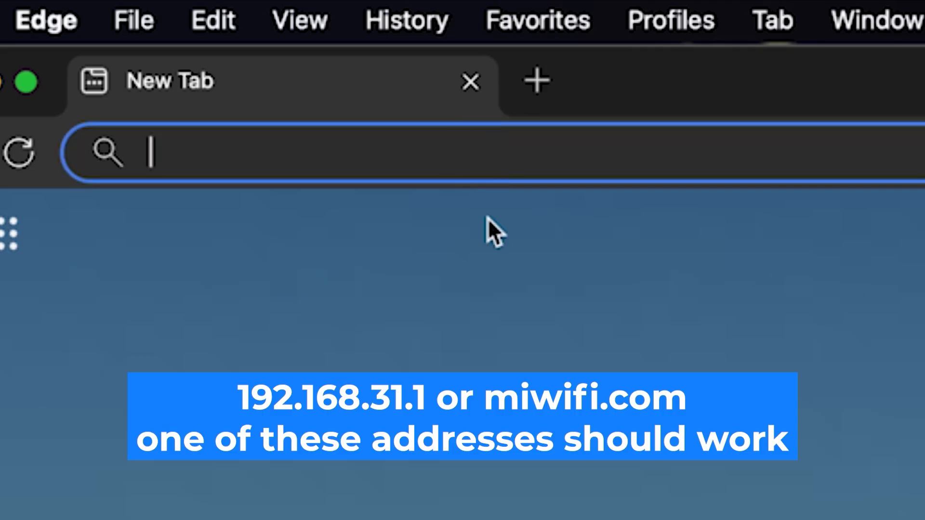
pyautogui.write('192')
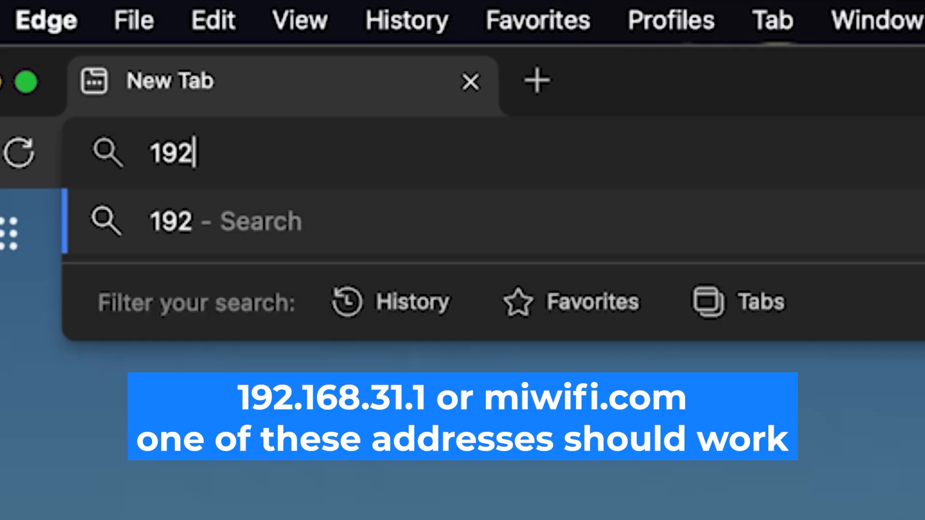
pyautogui.write('.168')
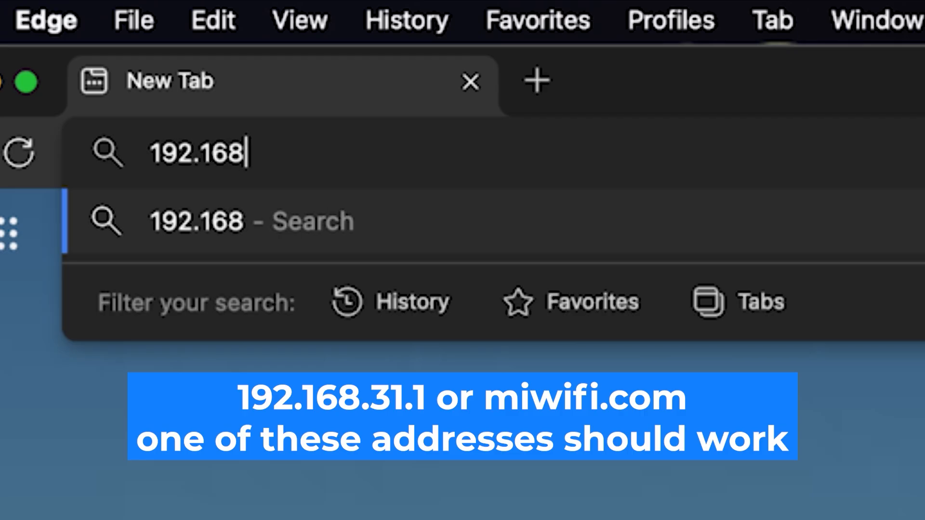
pyautogui.write('.1.1')
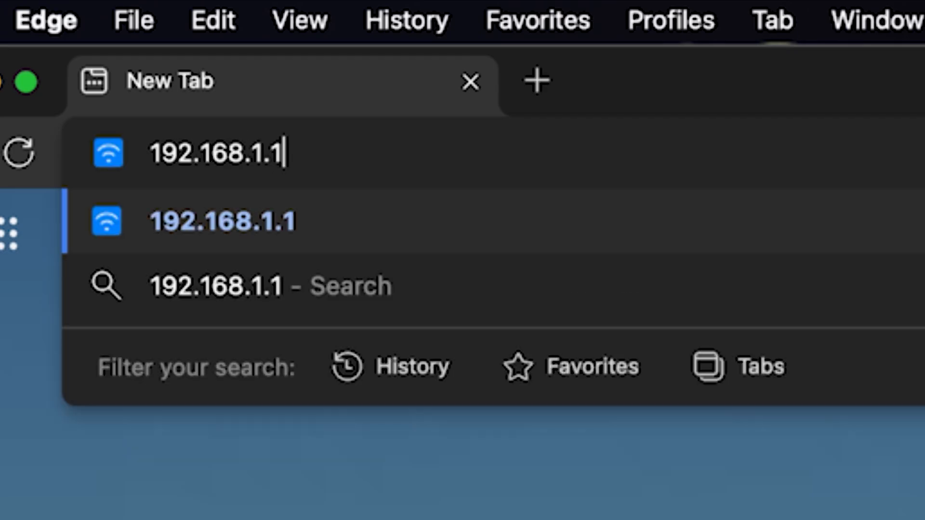
pyautogui.press('Return')
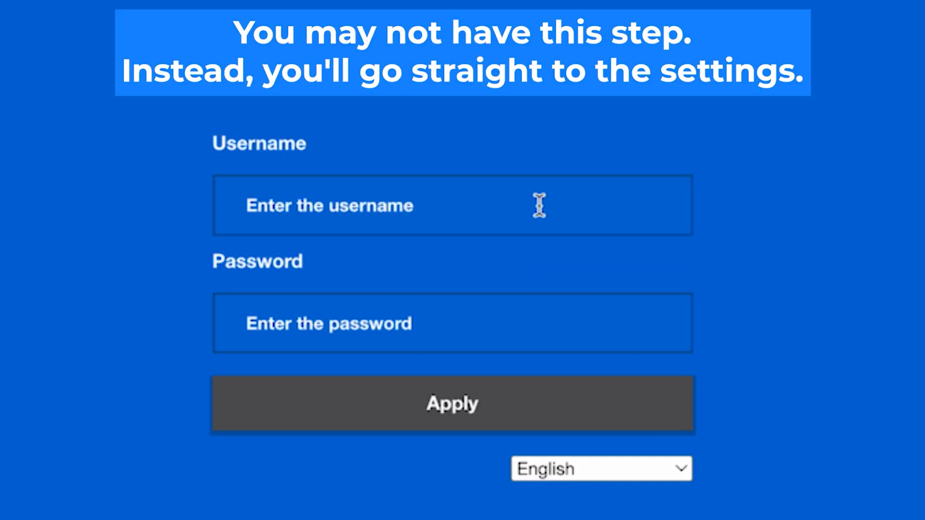
# - Log in to the router with username admin and the default password, retrying after failed attempts
pyautogui.click(539, 204)
pyautogui.write('admin')
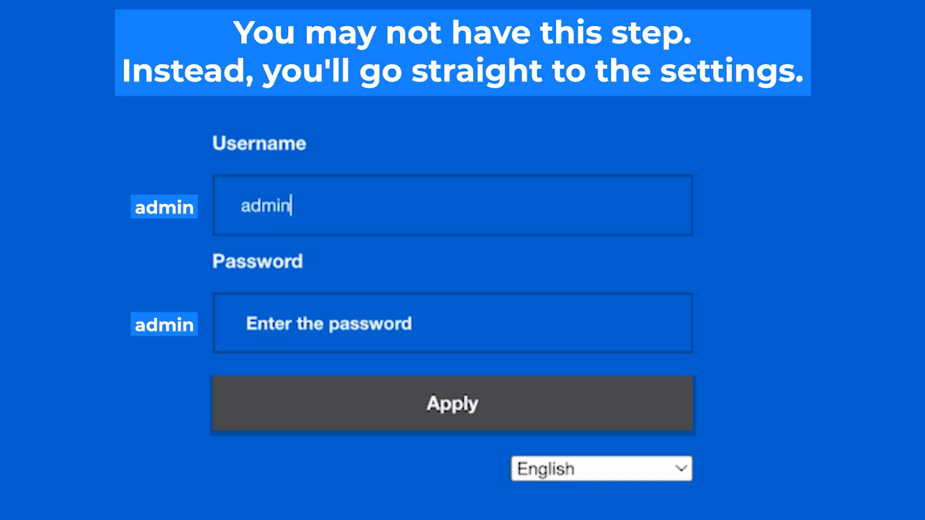
pyautogui.click(461, 329)
pyautogui.write('admin')
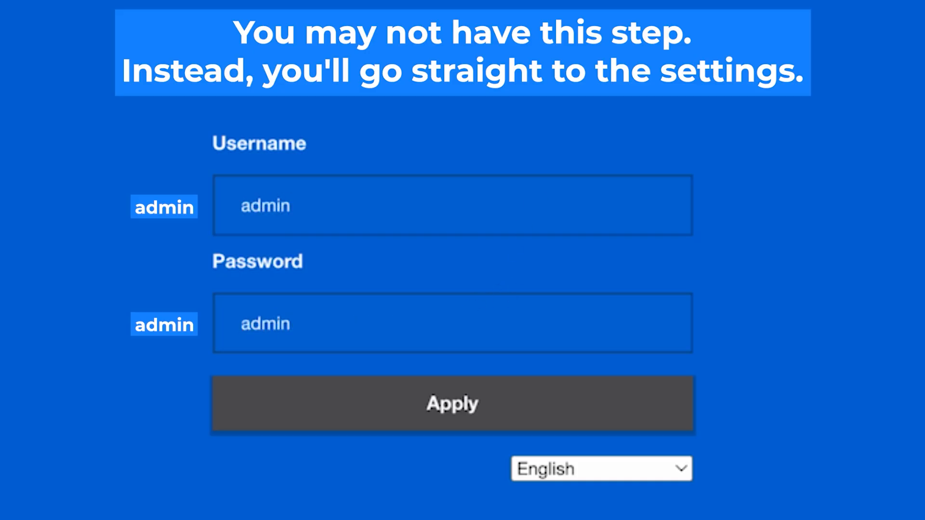
pyautogui.click(464, 404)
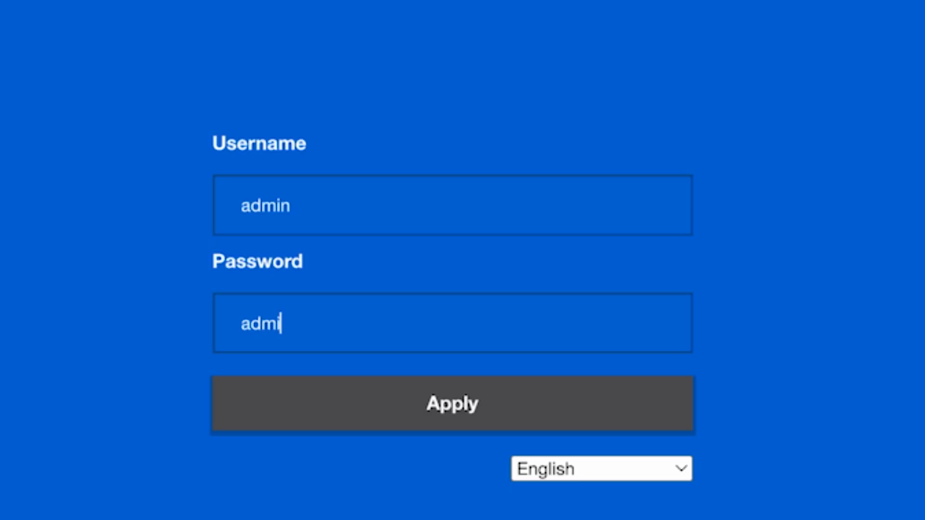
pyautogui.write('in')
pyautogui.click(465, 406)
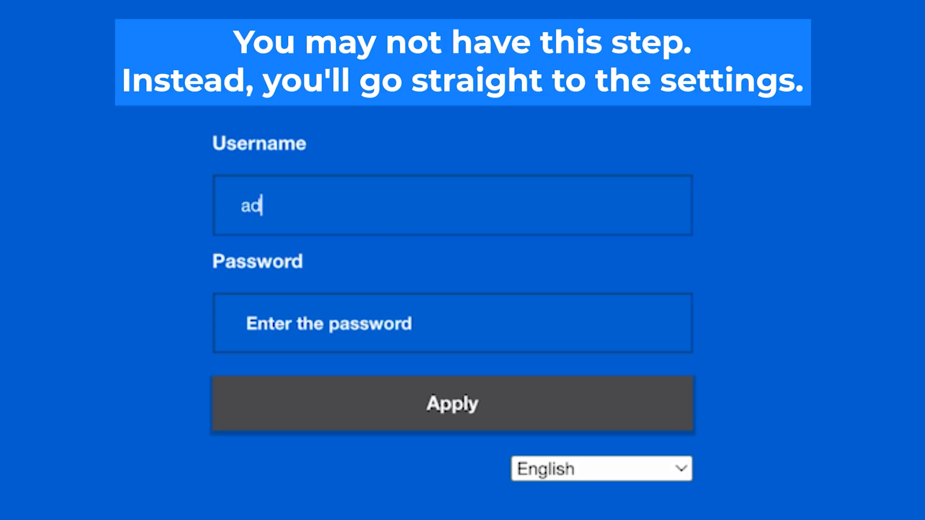
pyautogui.write('min')
pyautogui.click(461, 330)
pyautogui.write('admin')
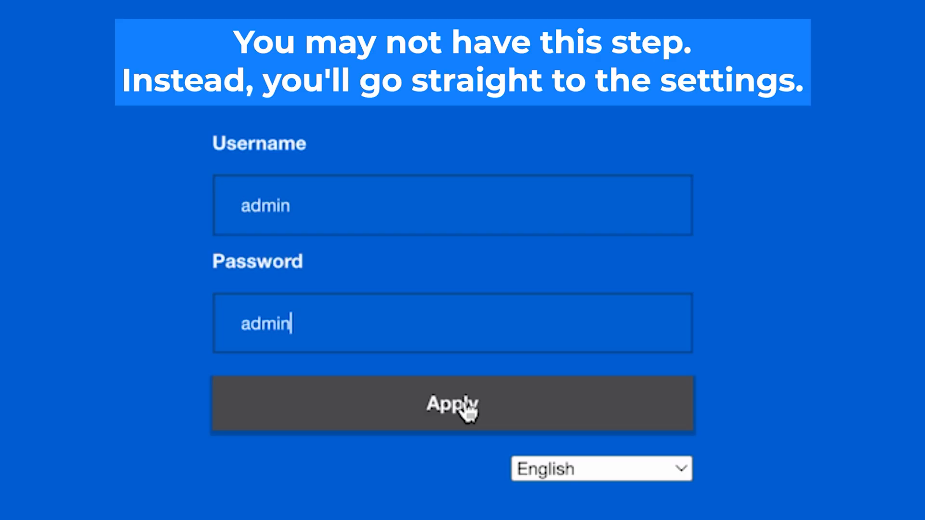
pyautogui.click(465, 410)
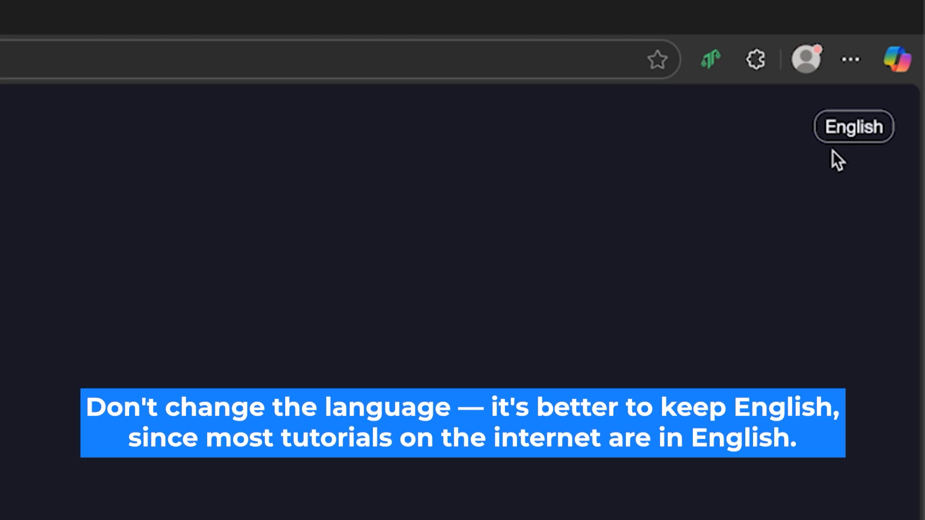
# - Keep English as the interface language and tick the country confirmation and User Agreement boxes
pyautogui.click(841, 136)
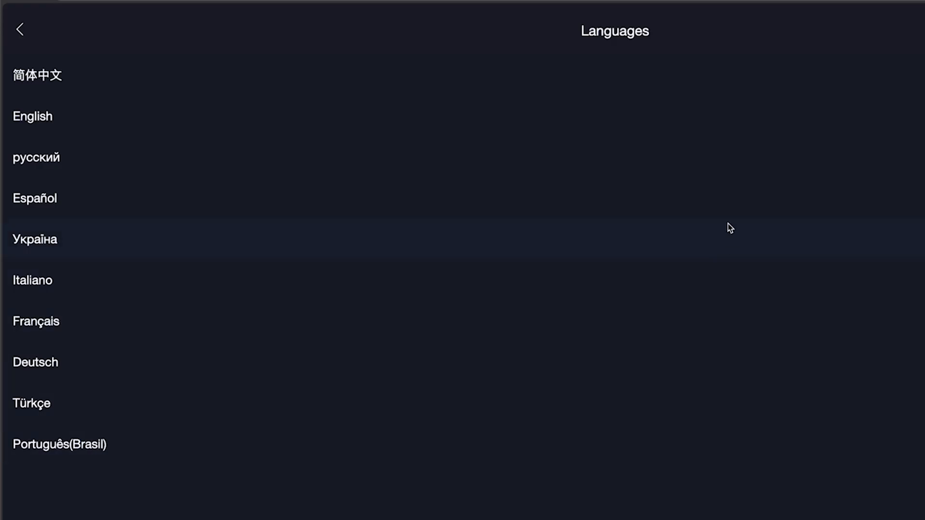
pyautogui.click(711, 106)
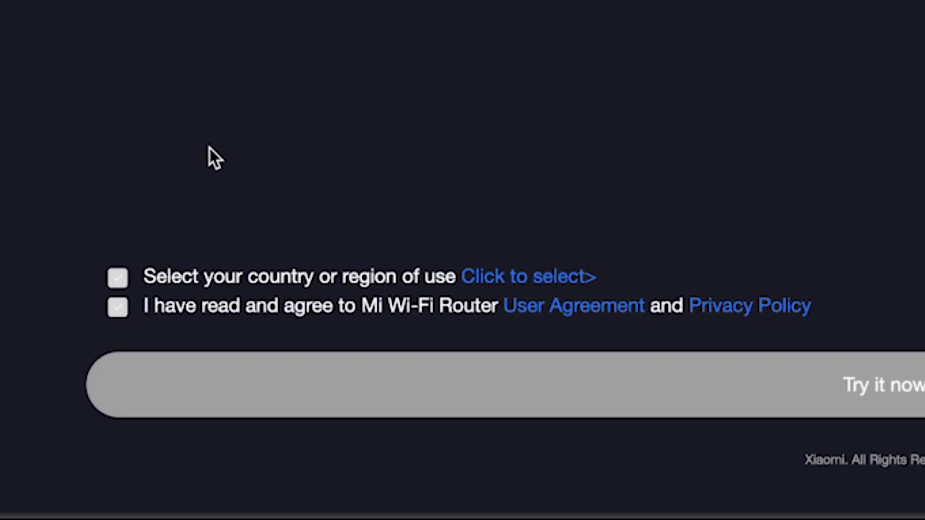
pyautogui.click(114, 277)
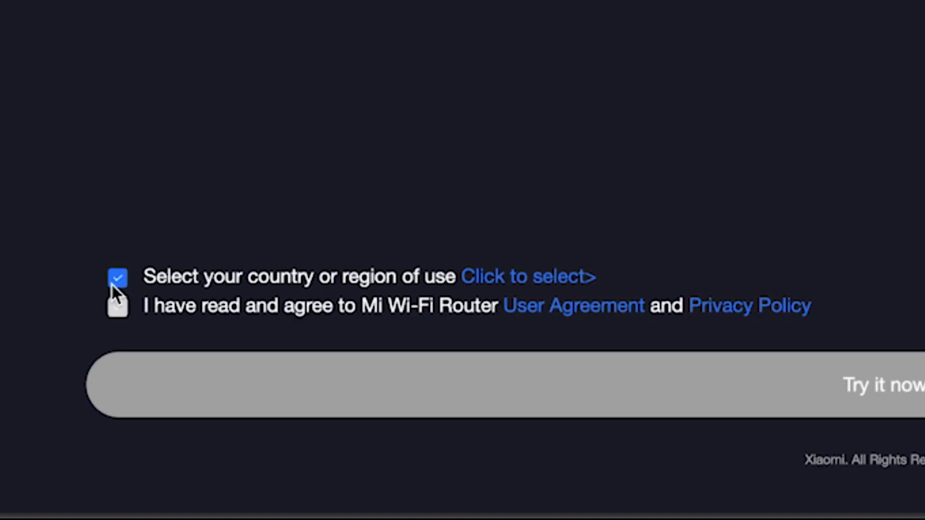
pyautogui.click(115, 309)
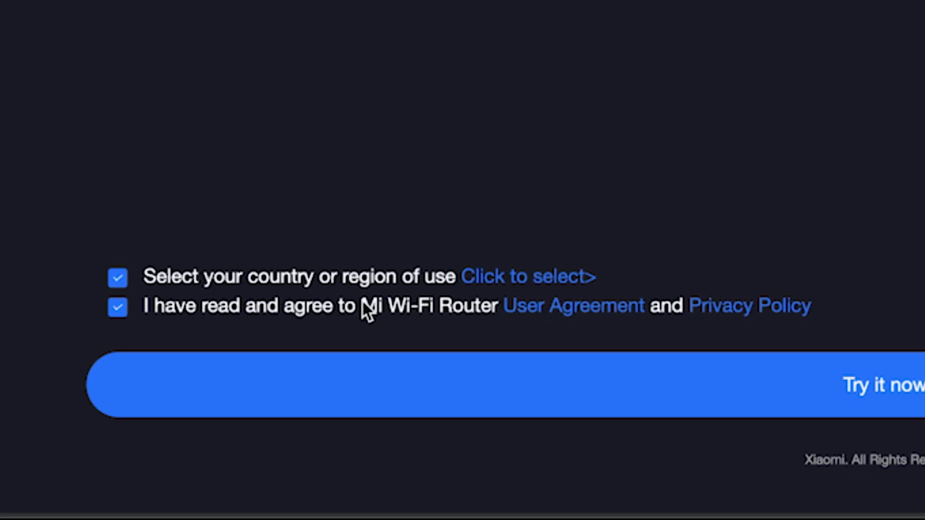
# - Choose Germany as the country of use and confirm it
pyautogui.click(563, 279)
pyautogui.scroll(-6, 710, 155)
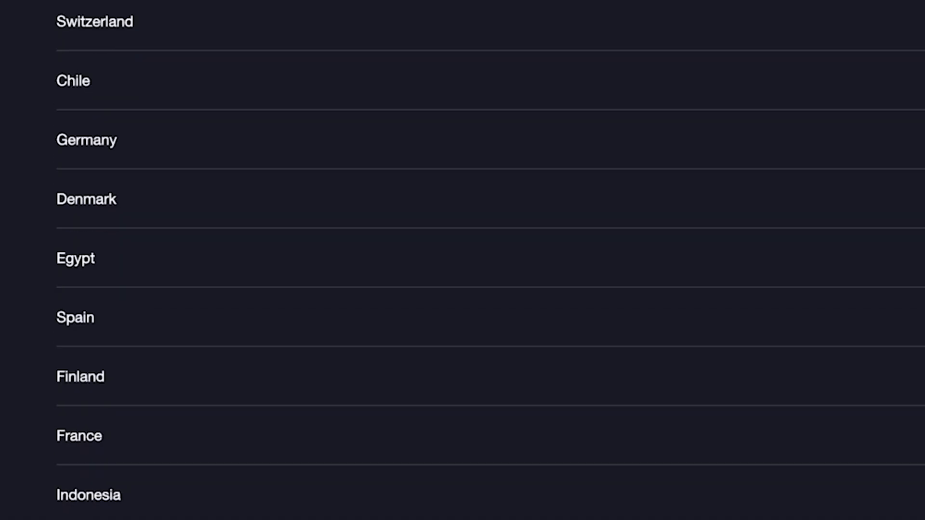
pyautogui.scroll(-20, 490, 256)
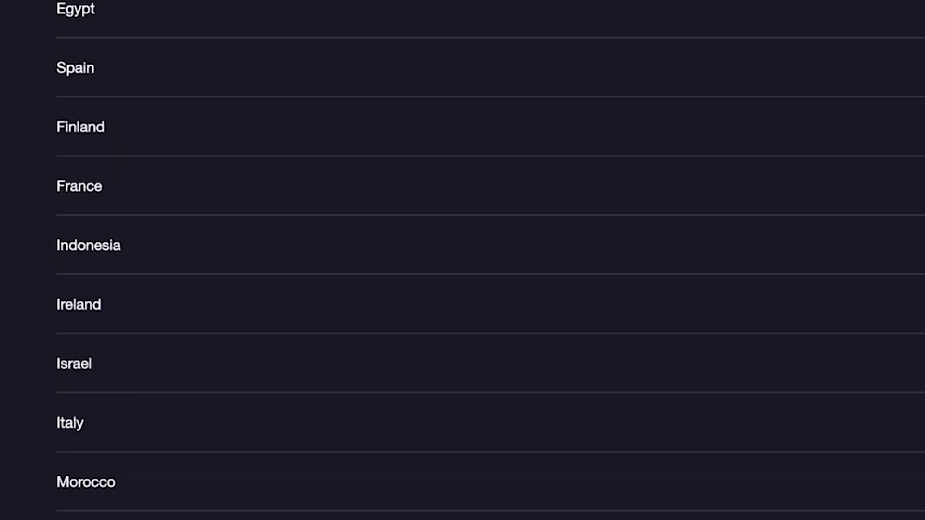
pyautogui.scroll(-10, 490, 256)
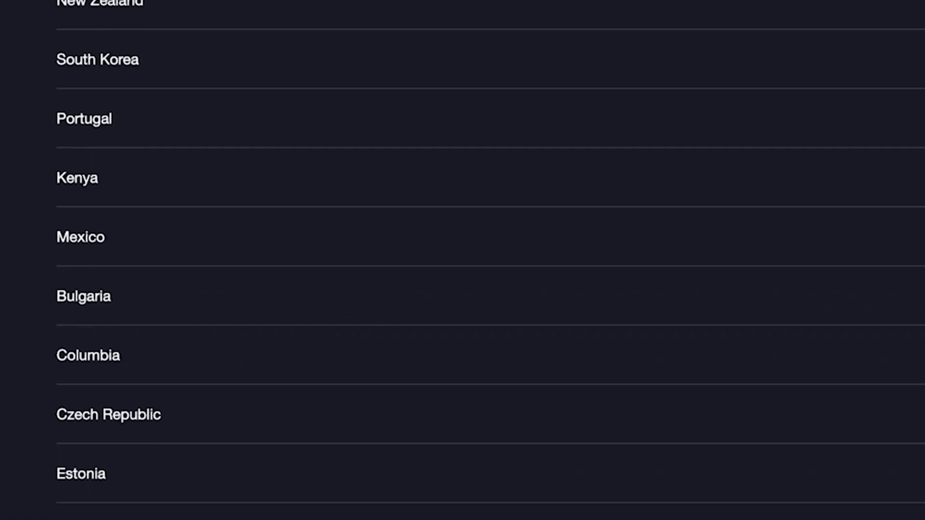
pyautogui.scroll(20, 499, 519)
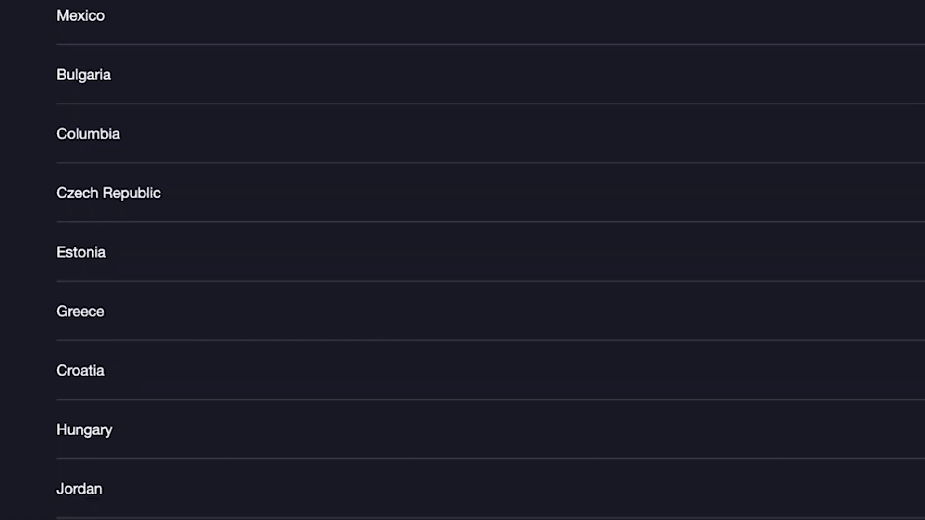
pyautogui.scroll(3, 341, 326)
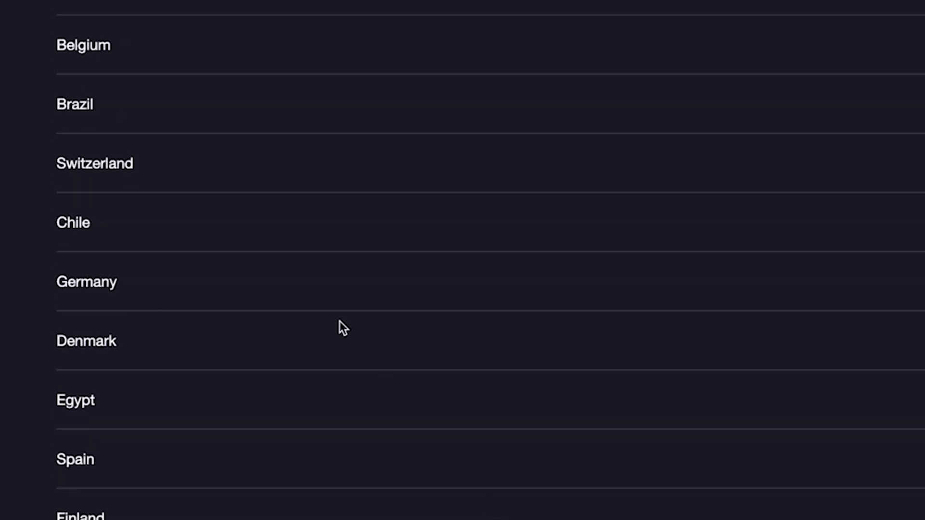
pyautogui.click(313, 266)
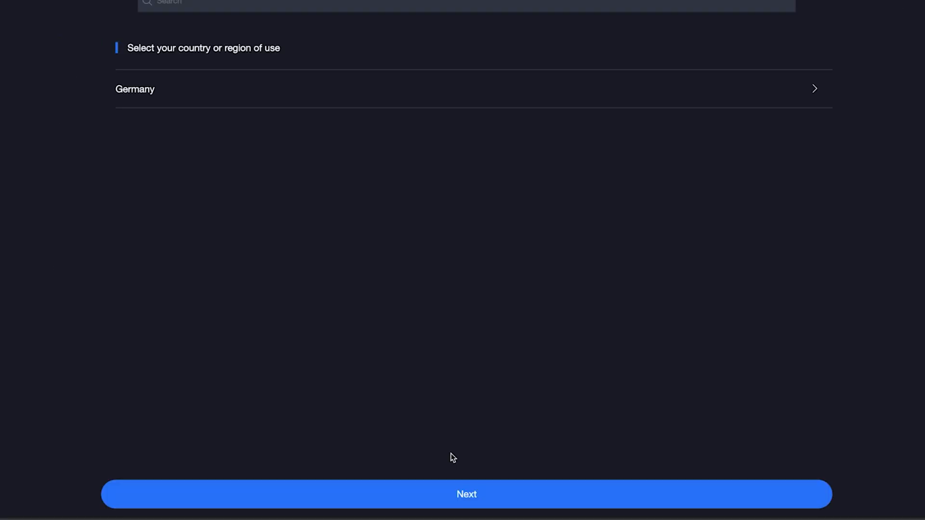
pyautogui.click(497, 494)
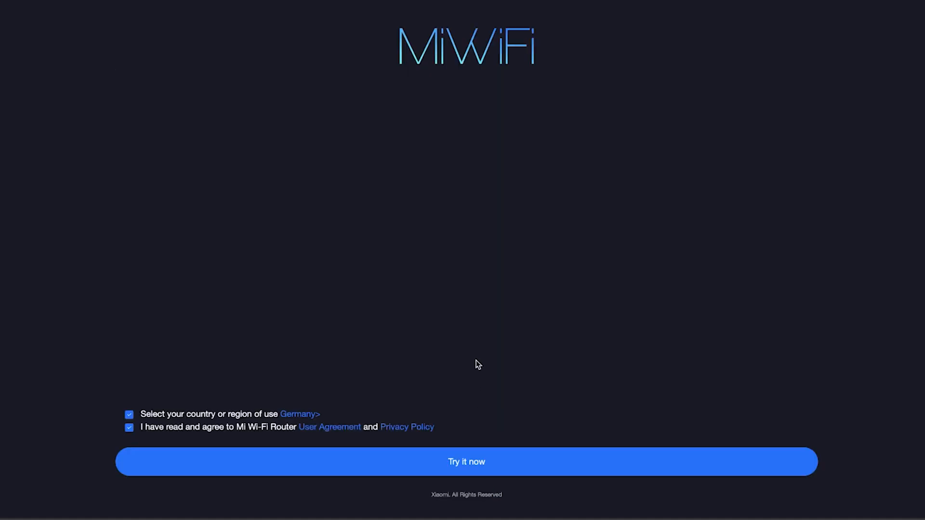
# - Start the setup wizard, review the other internet connection modes, and continue to Wi-Fi settings
pyautogui.click(454, 466)
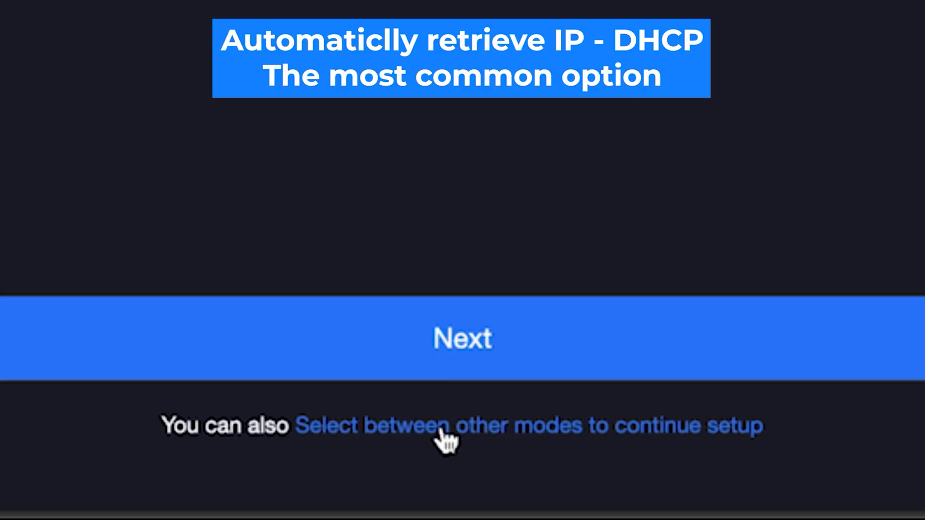
pyautogui.click(441, 430)
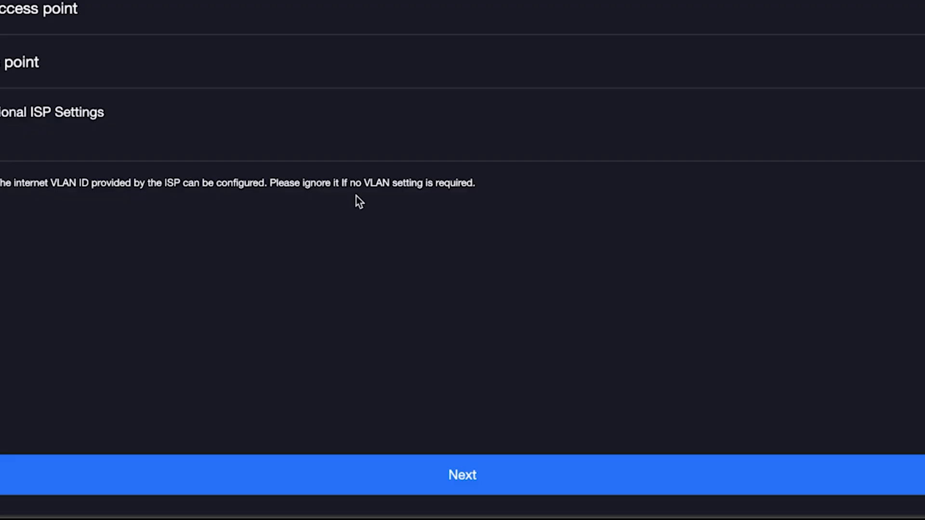
pyautogui.click(417, 477)
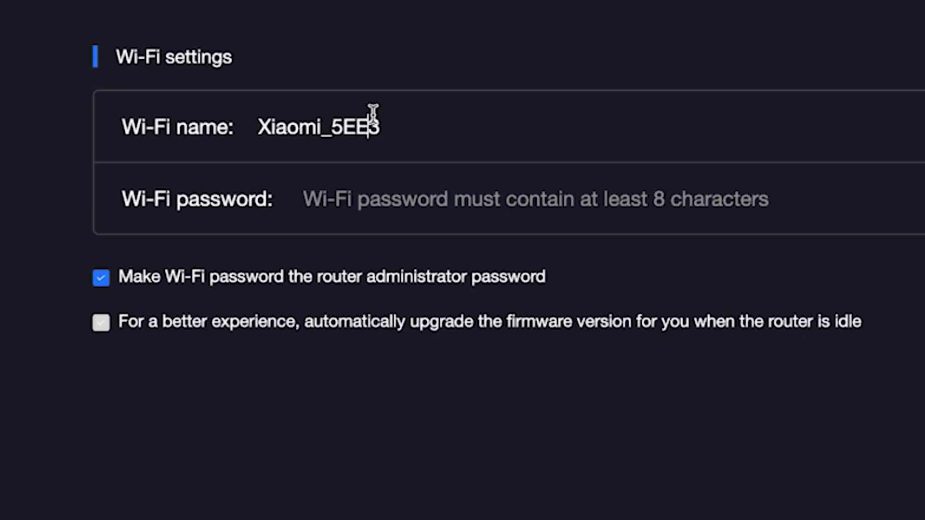
# - Rename the Wi-Fi from Xiaomi_5EE3 to Xiaomi, enter a Wi-Fi password and reveal it to verify
pyautogui.click(320, 129)
pyautogui.moveTo(321, 129); pyautogui.dragTo(444, 134)
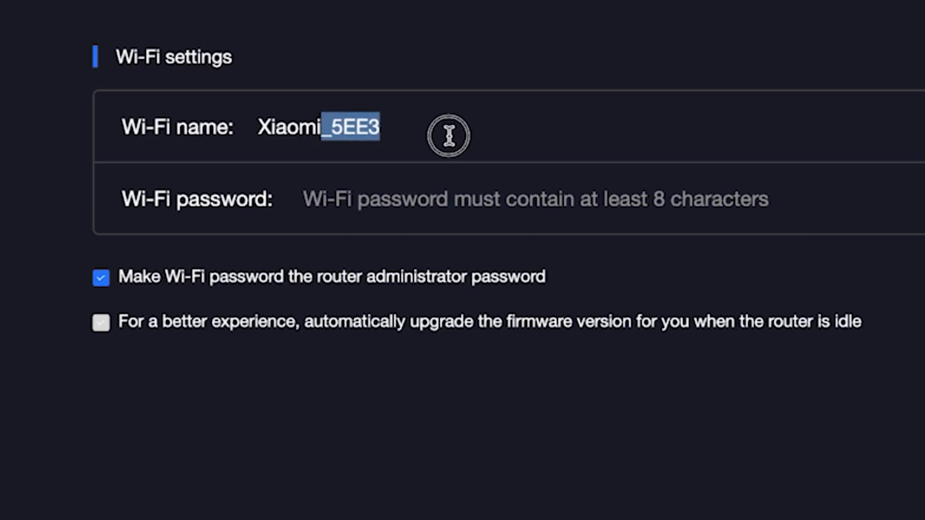
pyautogui.press('BackSpace')
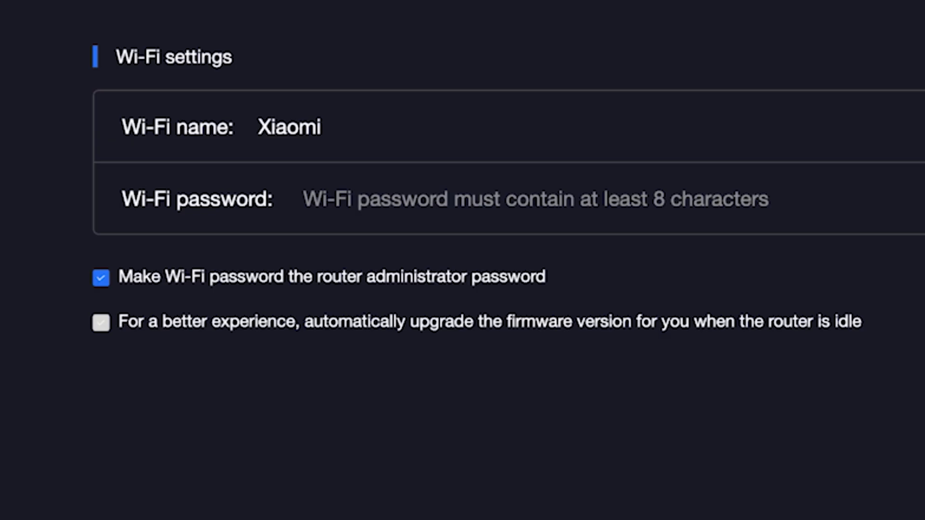
pyautogui.click(433, 198)
pyautogui.write('1234567890')
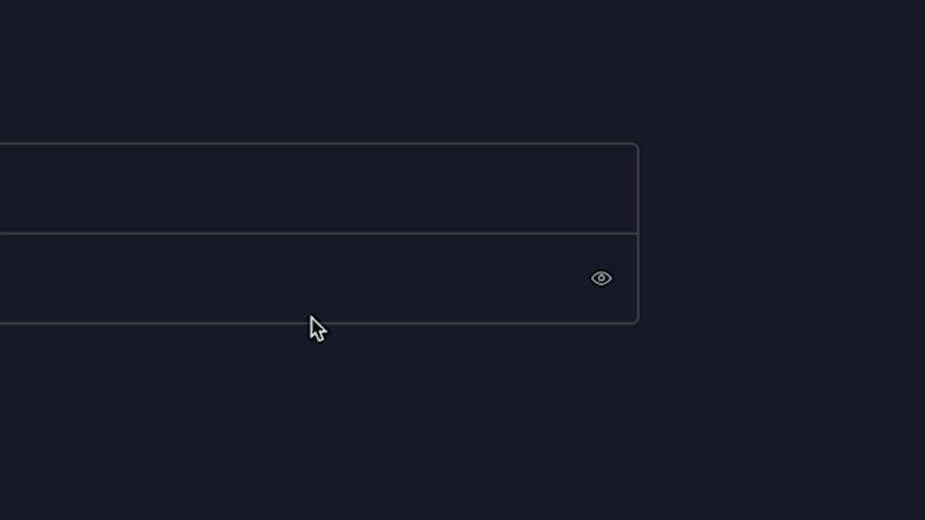
pyautogui.click(605, 277)
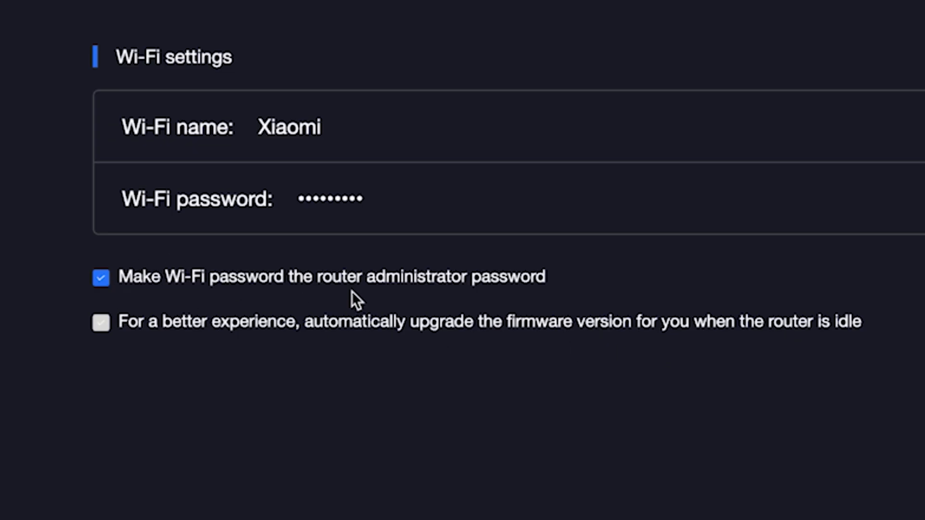
# - Set a separate router admin password, enable automatic firmware upgrades, and finish the wizard
pyautogui.click(104, 279)
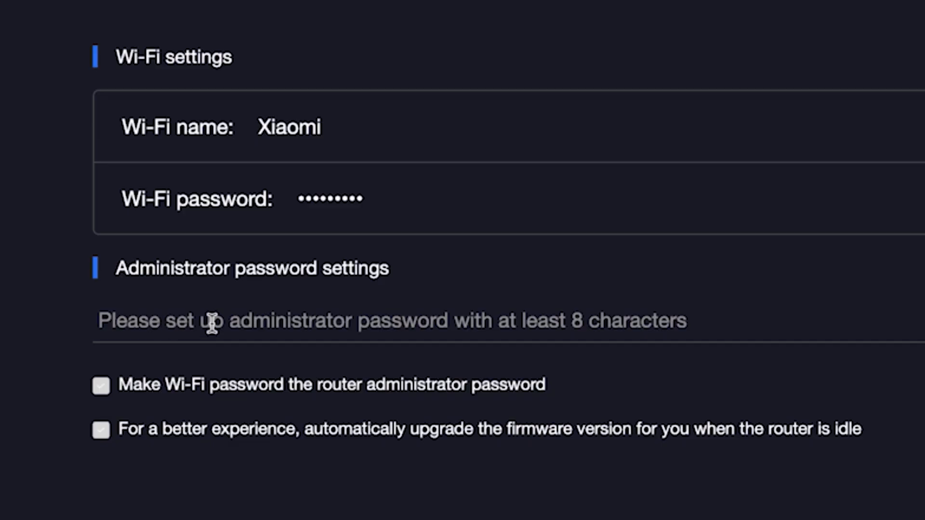
pyautogui.write('12345678')
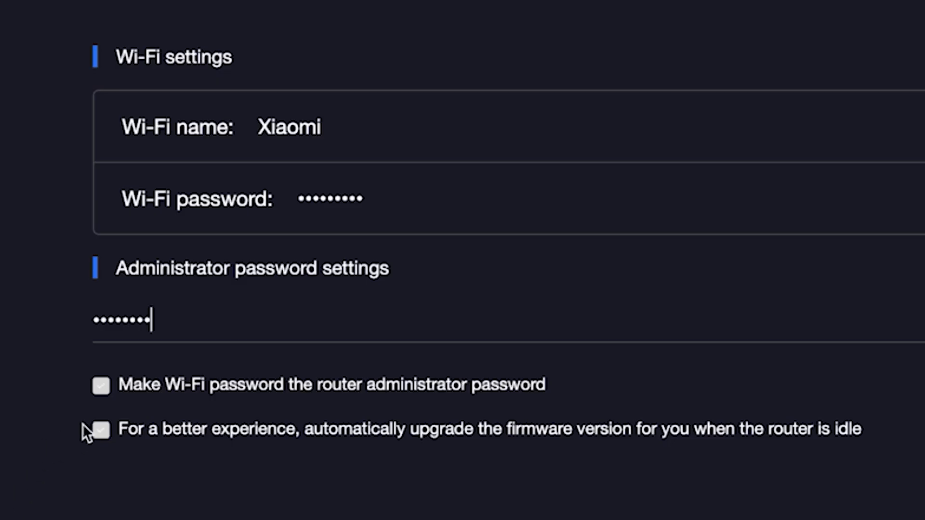
pyautogui.click(95, 429)
pyautogui.click(439, 469)
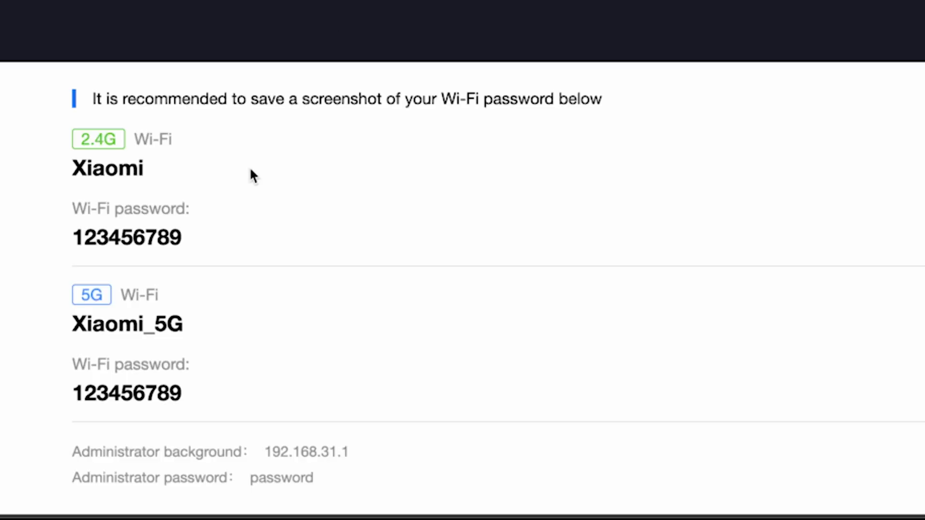
pyautogui.click(261, 451)
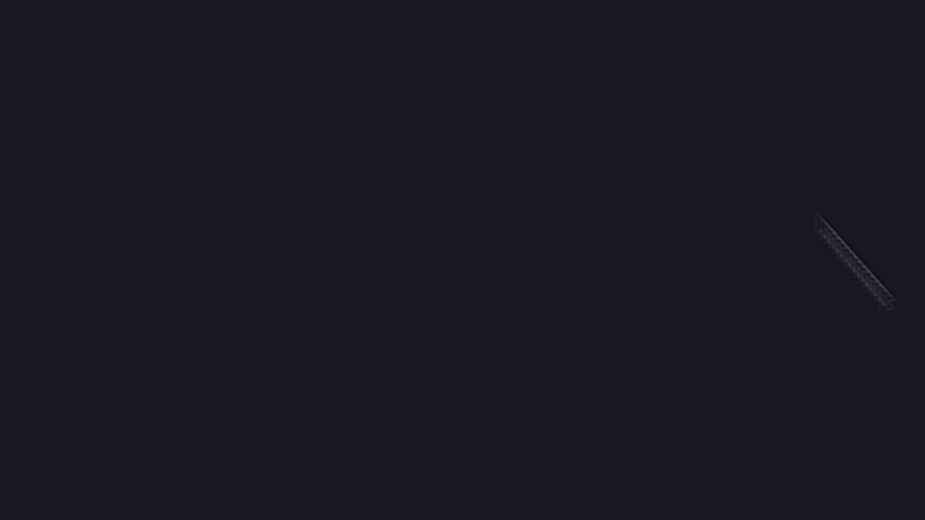
# - Go to 192.168.31.1 and log in with the admin password
pyautogui.write('192.168.31.1')
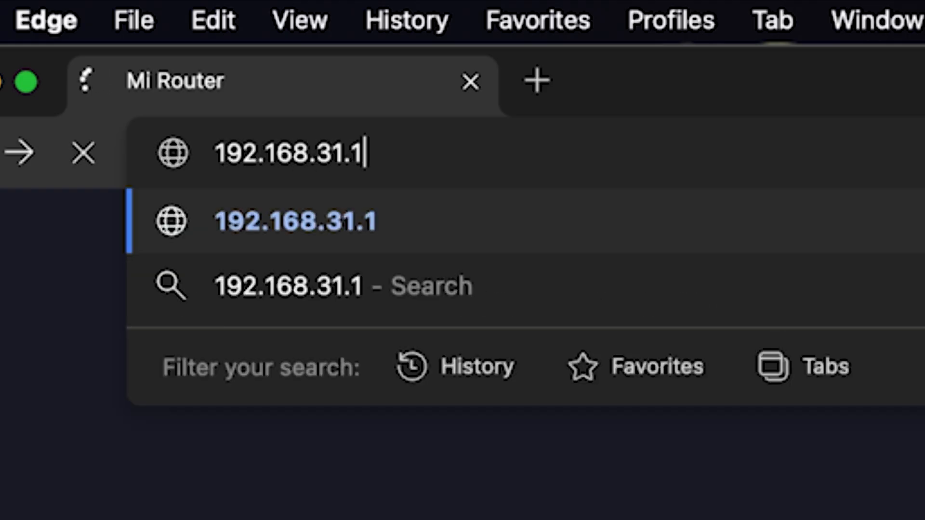
pyautogui.press('Return')
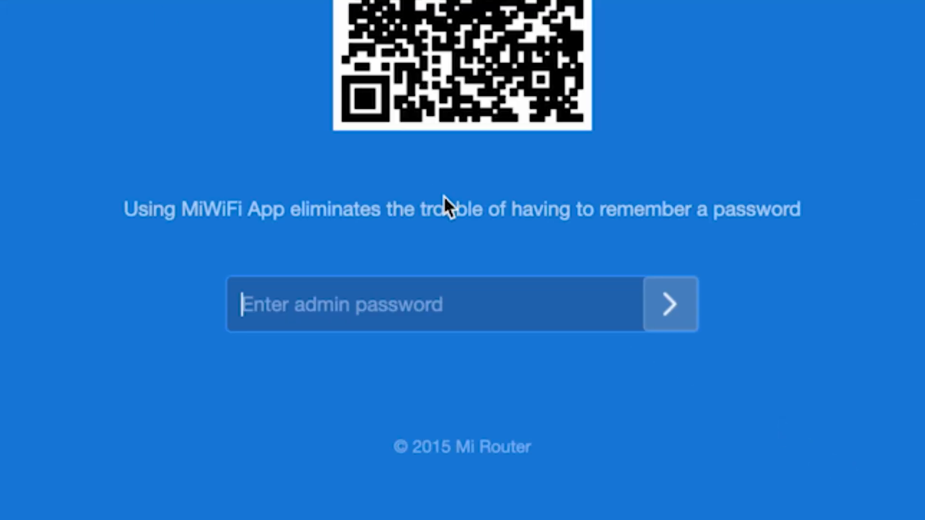
pyautogui.write('•••••••••')
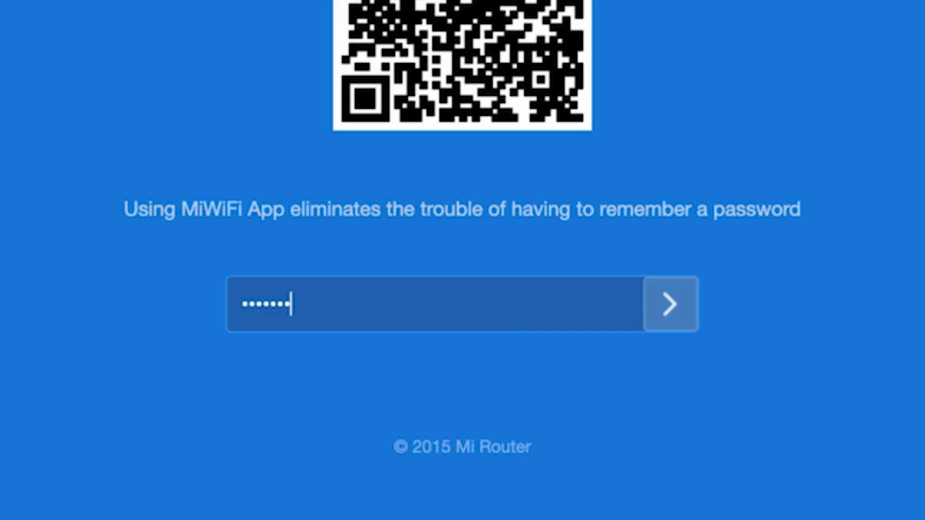
pyautogui.click(670, 304)
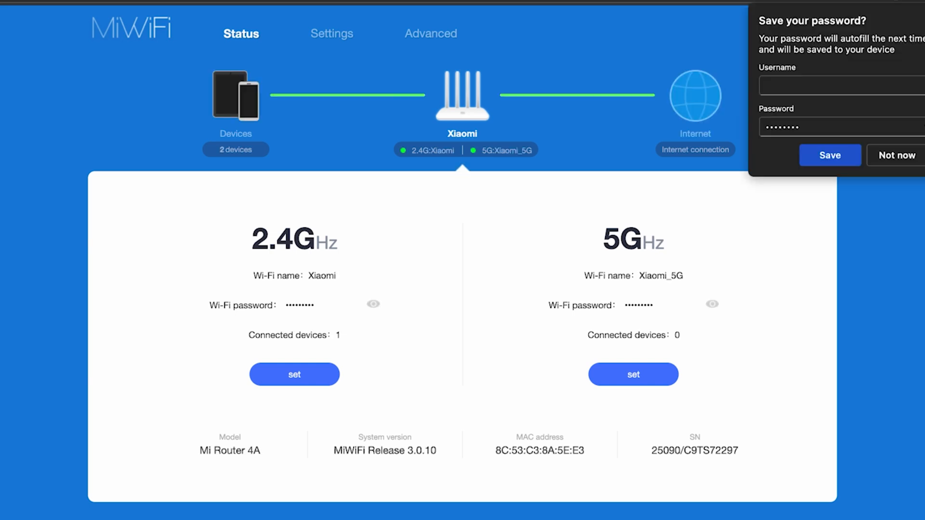
# - Dismiss the save-password offer, reboot the router from the Xiaomi menu, and start a new tab
pyautogui.click(883, 331)
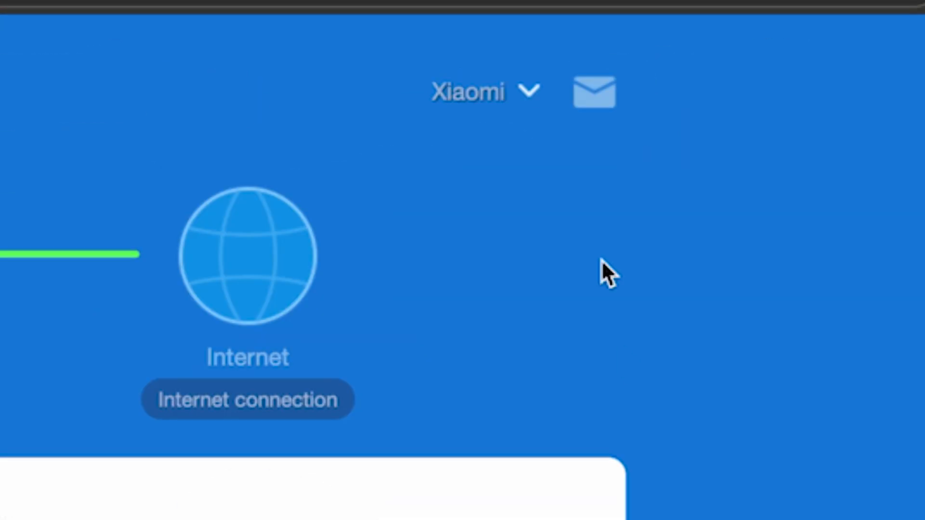
pyautogui.click(529, 94)
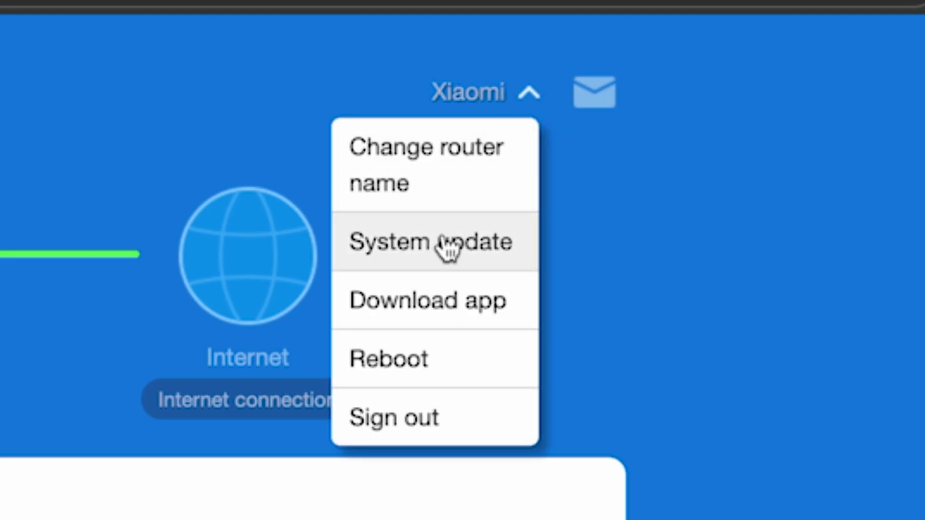
pyautogui.click(427, 359)
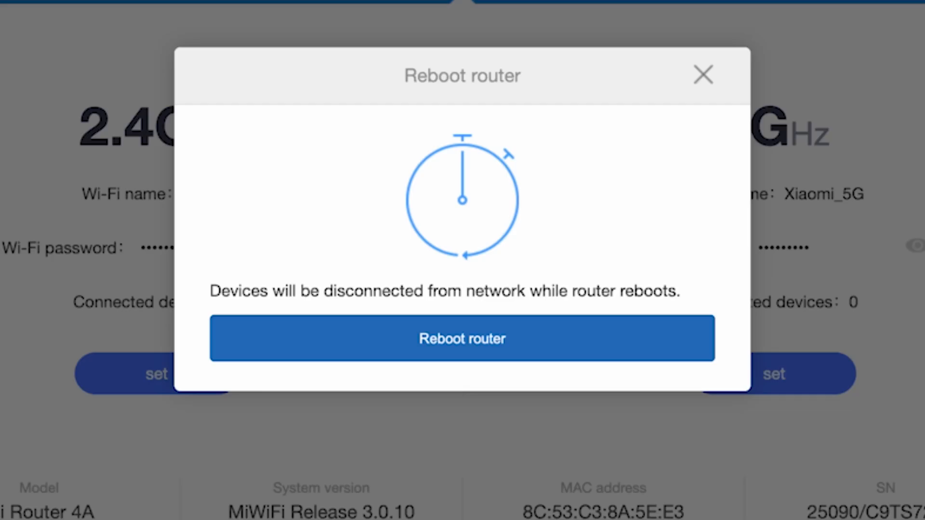
pyautogui.click(484, 347)
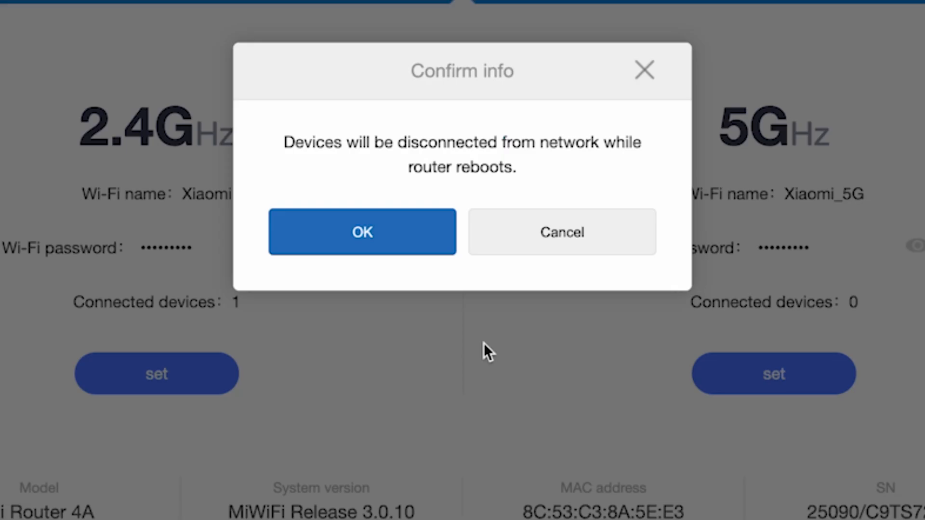
pyautogui.click(388, 230)
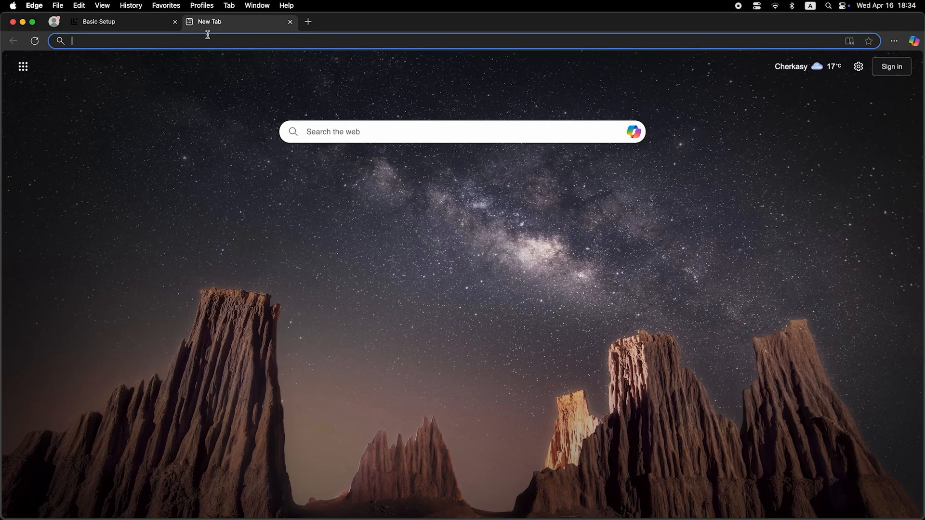
pyautogui.click(211, 43)
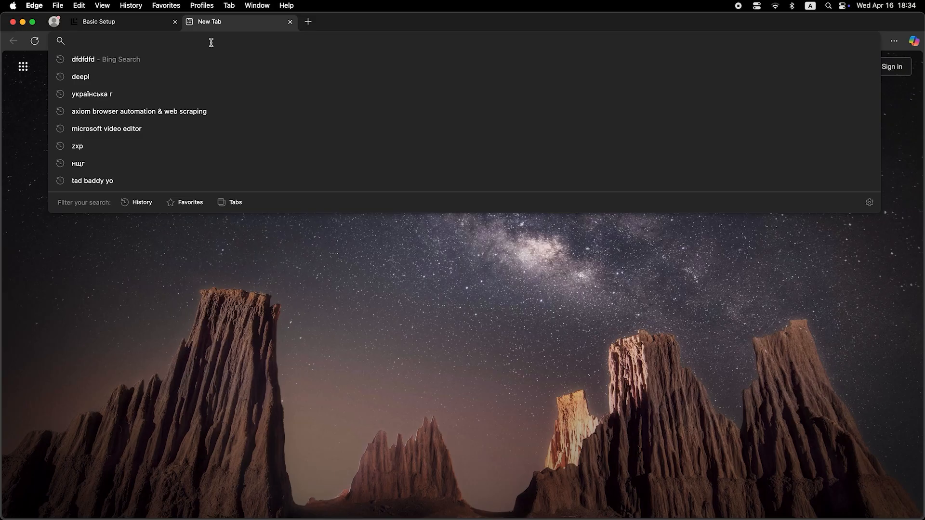
# - Test connectivity with a quick web search, then log back in with the admin password
pyautogui.write('dfdfdfdf')
pyautogui.press('Return')
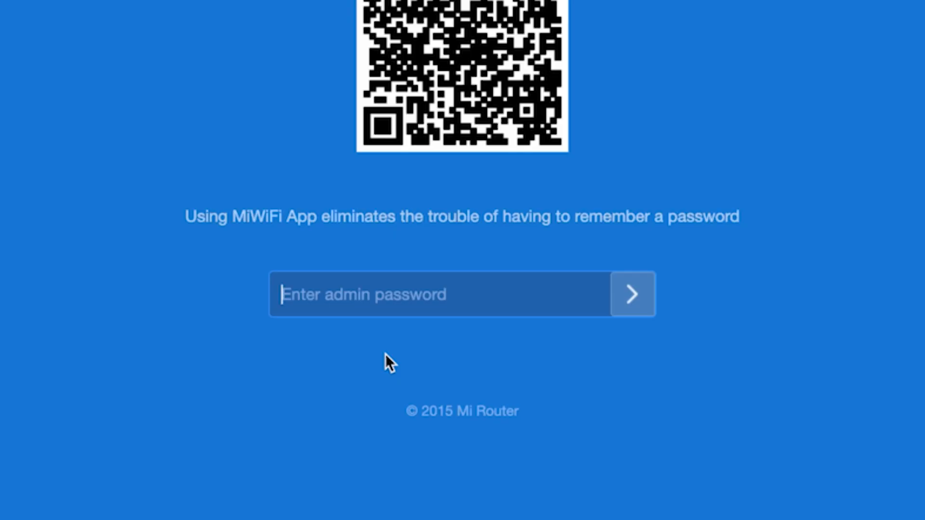
pyautogui.write('********')
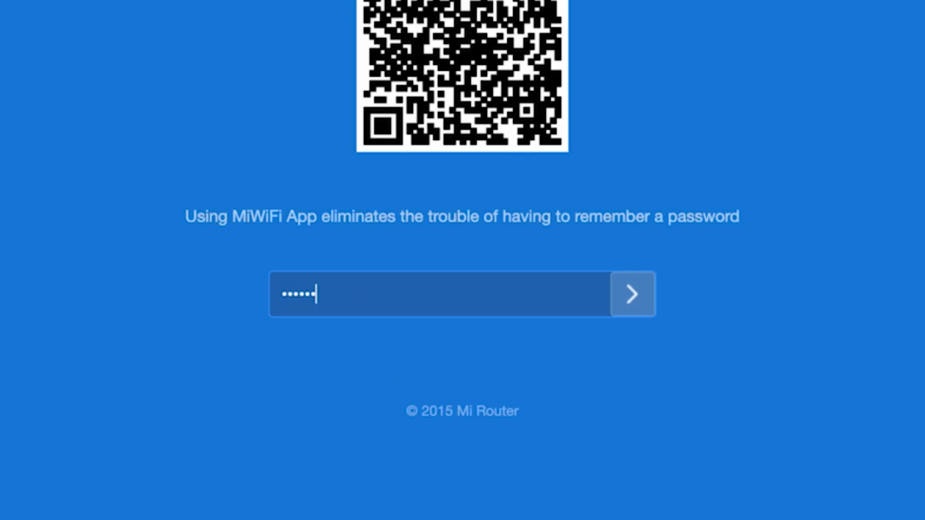
pyautogui.click(630, 289)
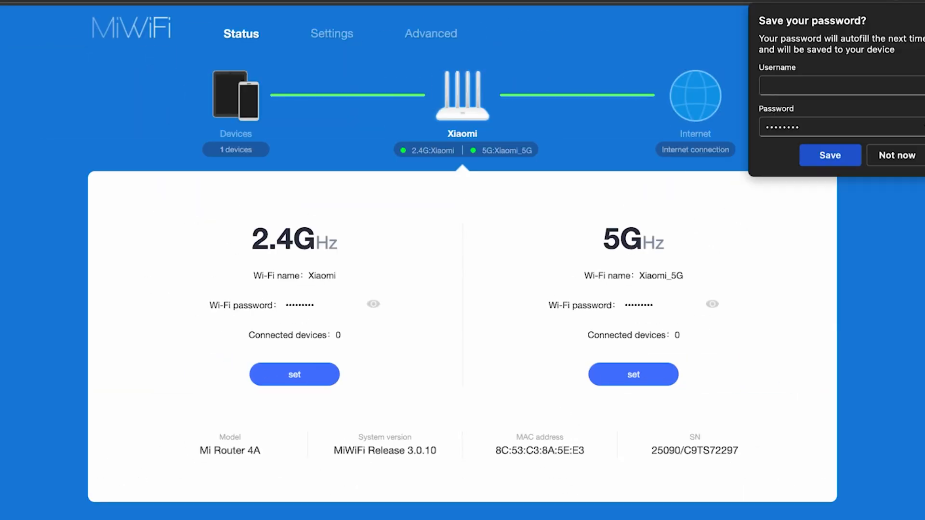
# - Skip saving the browser password, then clone MAC address C8:A3:62:B0:D2:58 in Network settings and confirm success
pyautogui.click(897, 156)
pyautogui.click(338, 31)
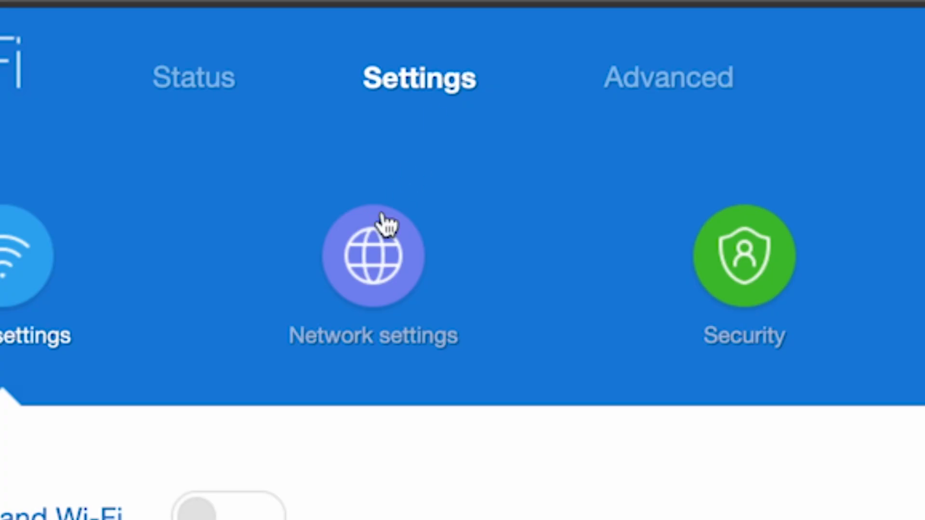
pyautogui.click(370, 268)
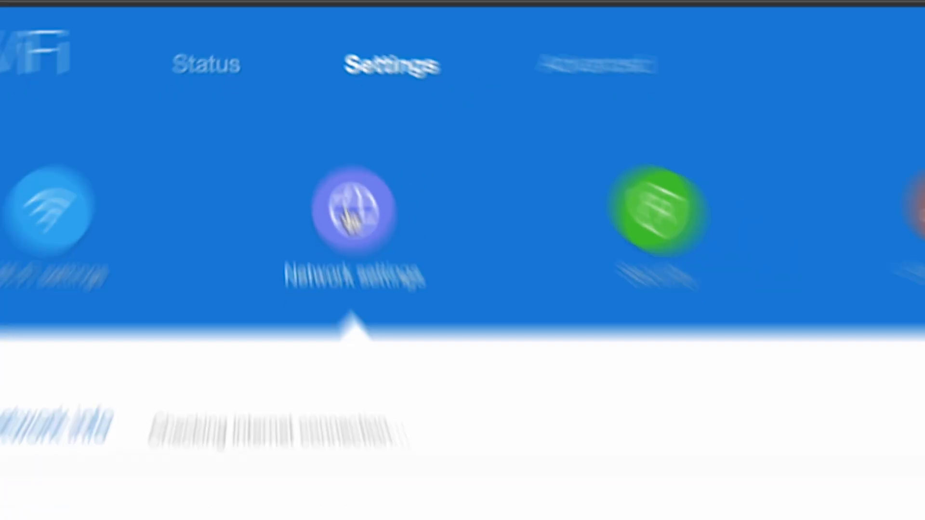
pyautogui.scroll(-6, 441, 135)
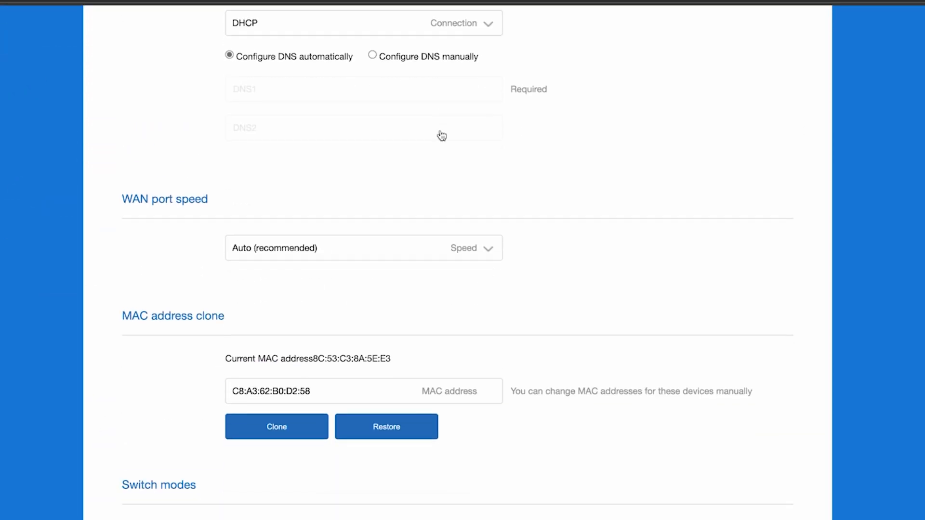
pyautogui.scroll(-2, 442, 136)
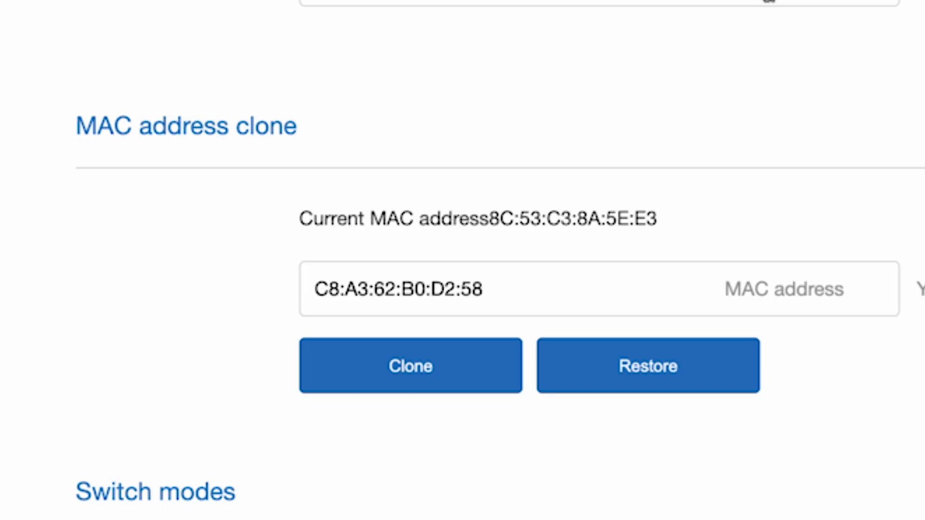
pyautogui.click(411, 367)
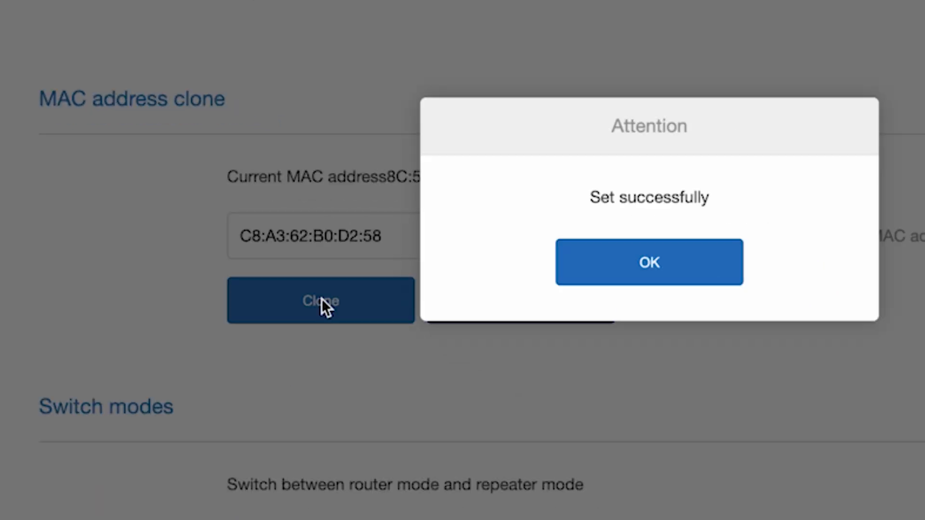
pyautogui.click(670, 261)
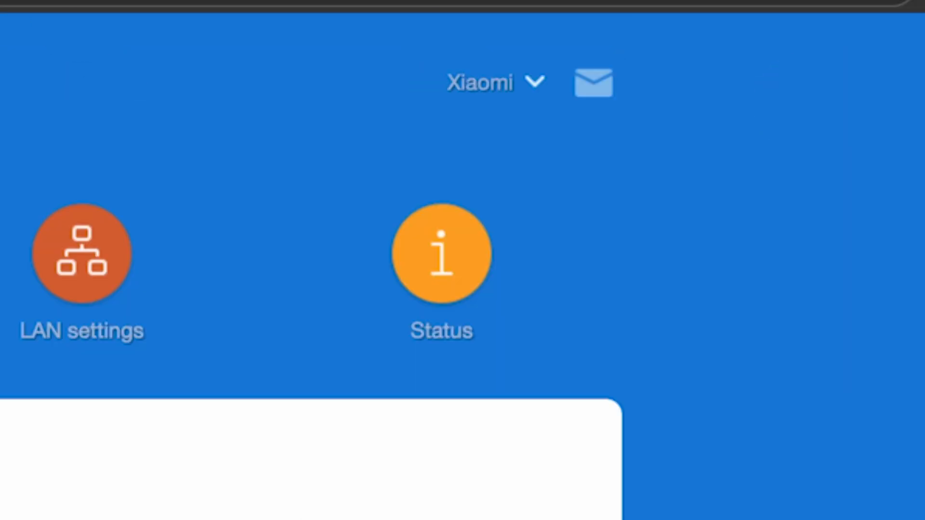
# - Reboot the router from the Xiaomi menu and confirm the restart
pyautogui.click(532, 82)
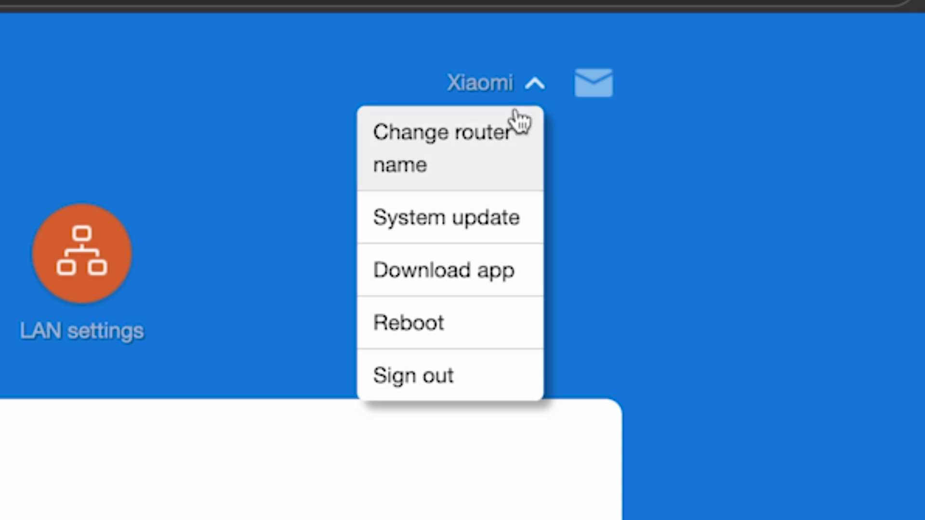
pyautogui.click(404, 318)
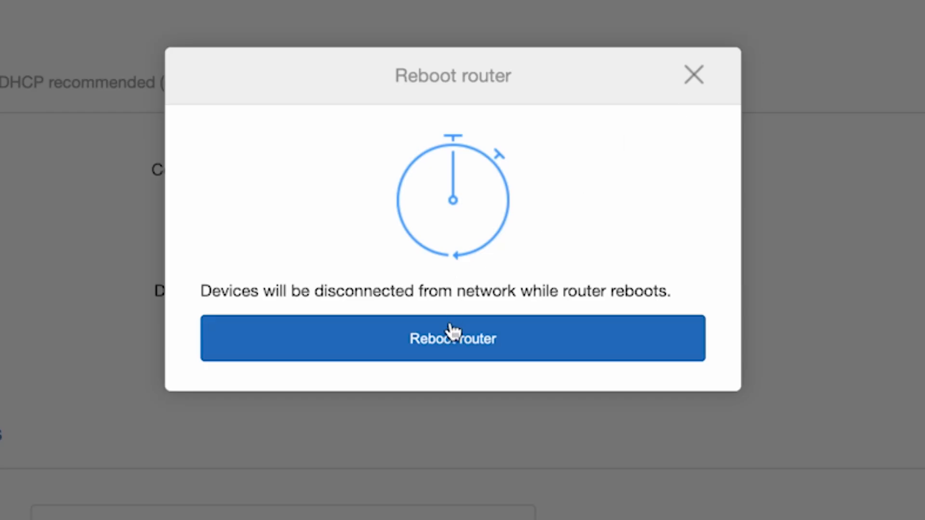
pyautogui.click(450, 335)
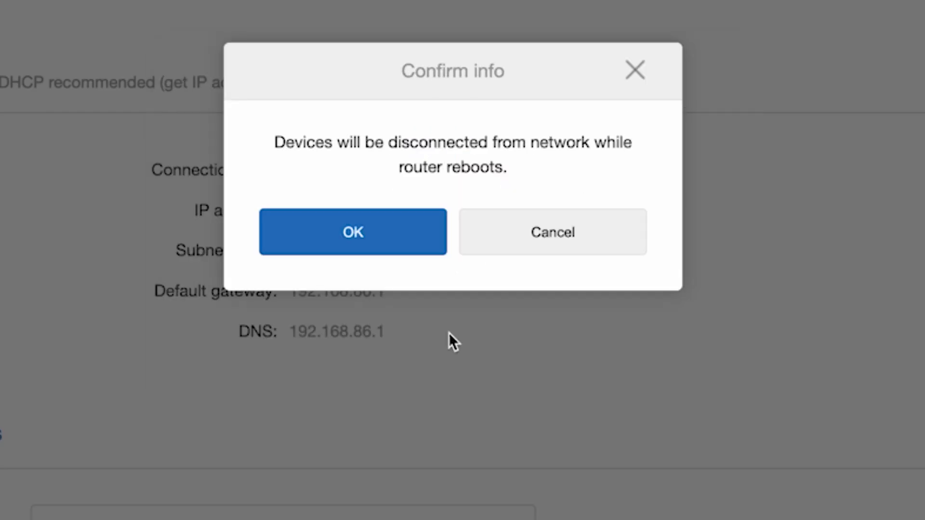
pyautogui.click(415, 236)
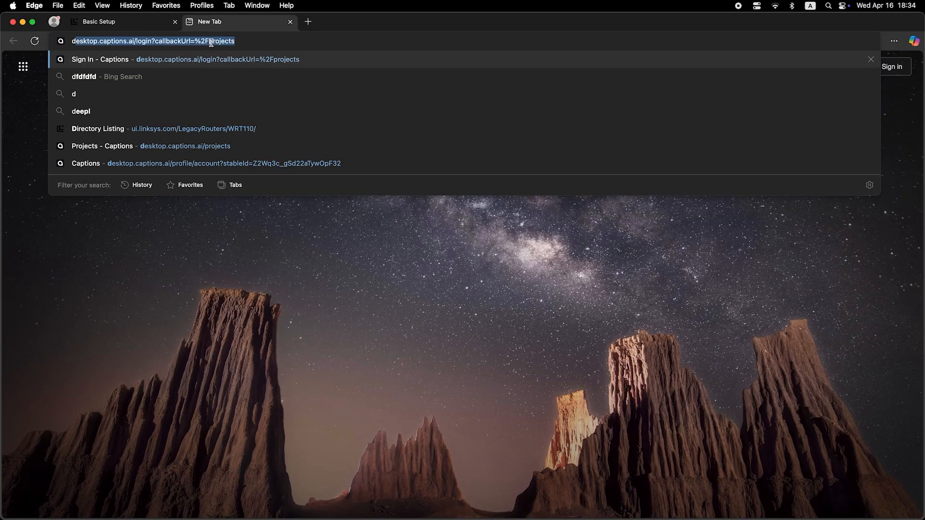
# - Search 'dfdfdf' from Edge's address bar to confirm Bing results load
pyautogui.write('dfdfd')
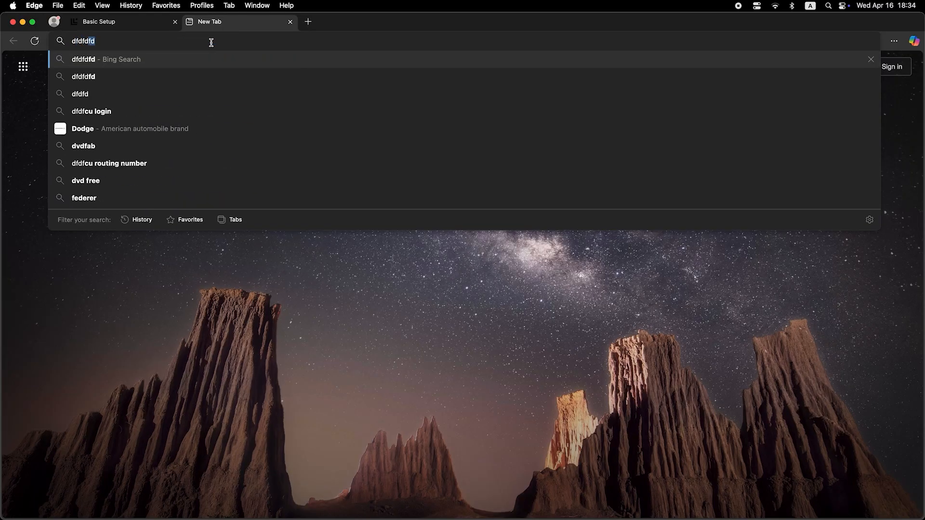
pyautogui.write('fdf')
pyautogui.press('Return')
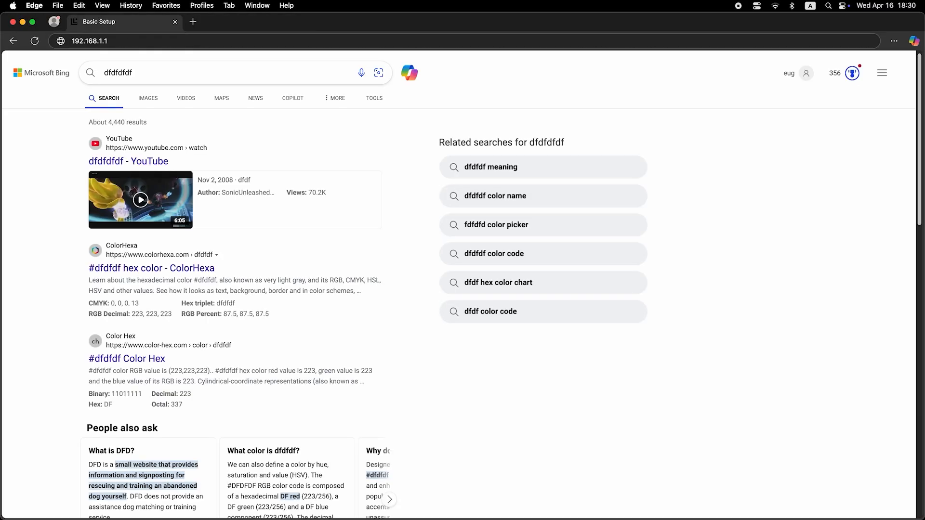